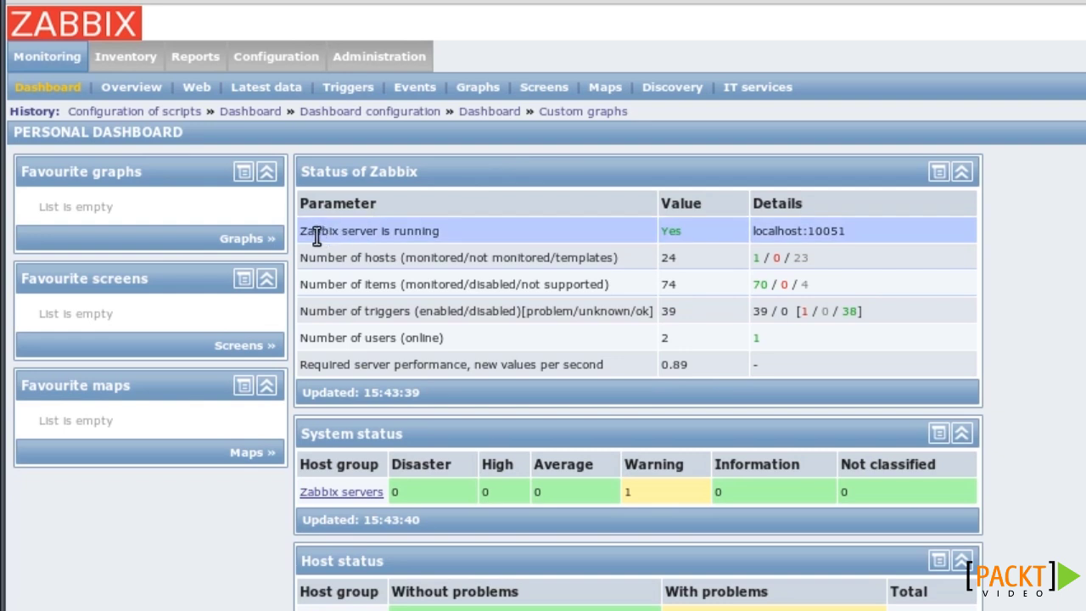
Review the Zabbix server status parameters and the problem counts and recent issues for the monitored hosts on the dashboard
drag(300, 231, 454, 227)
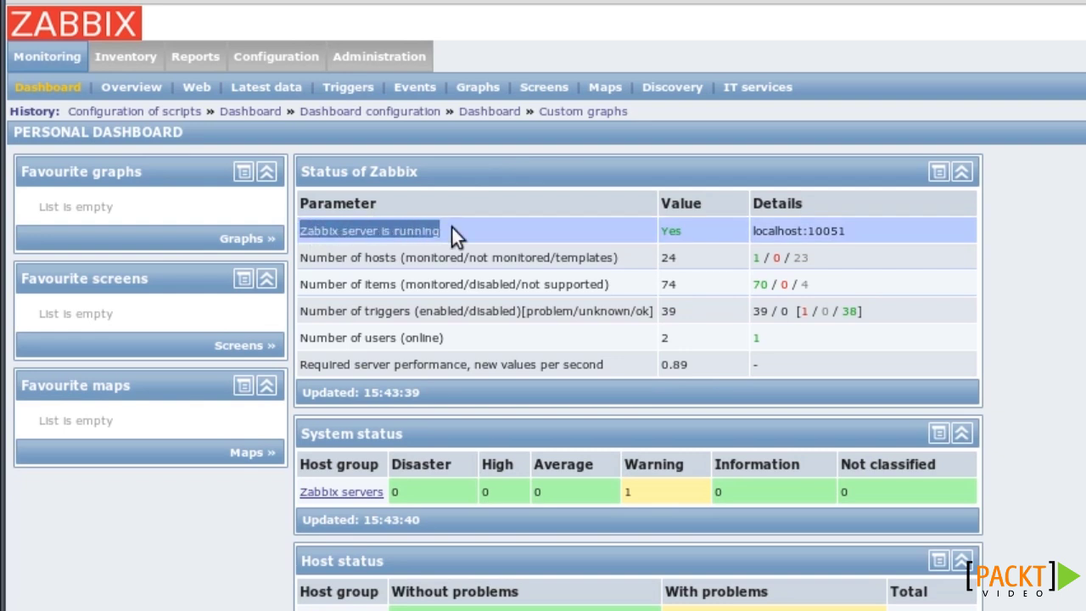
click(491, 225)
drag(663, 232, 690, 230)
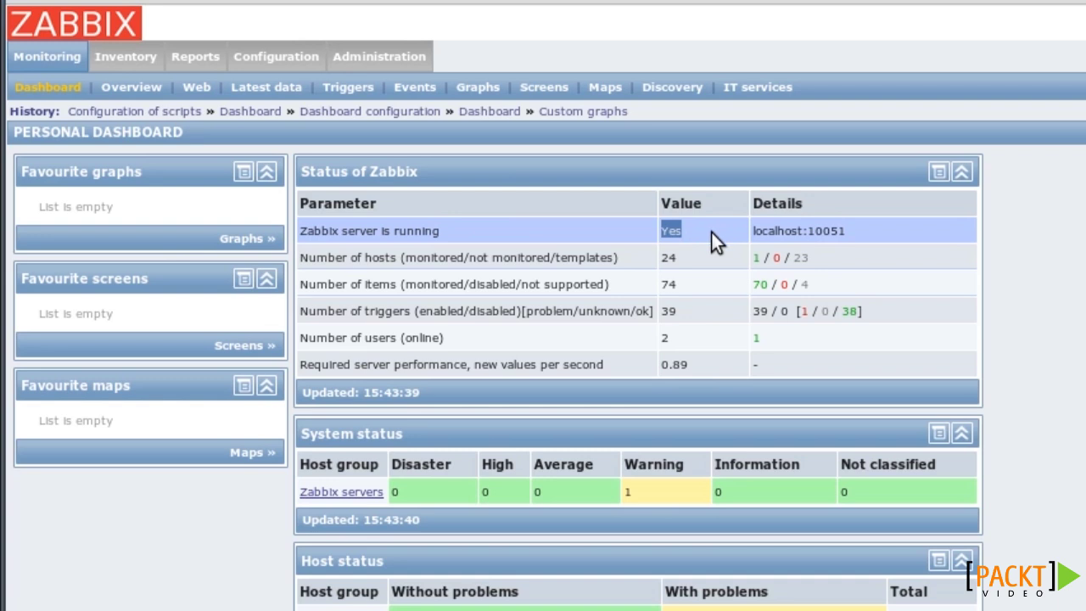
click(711, 232)
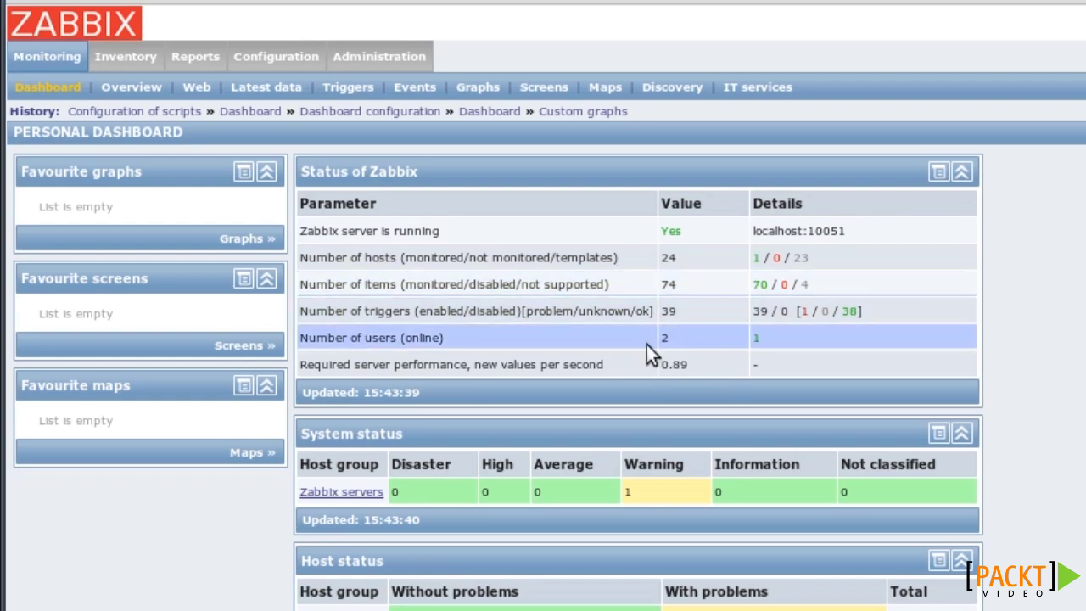
drag(604, 366, 298, 366)
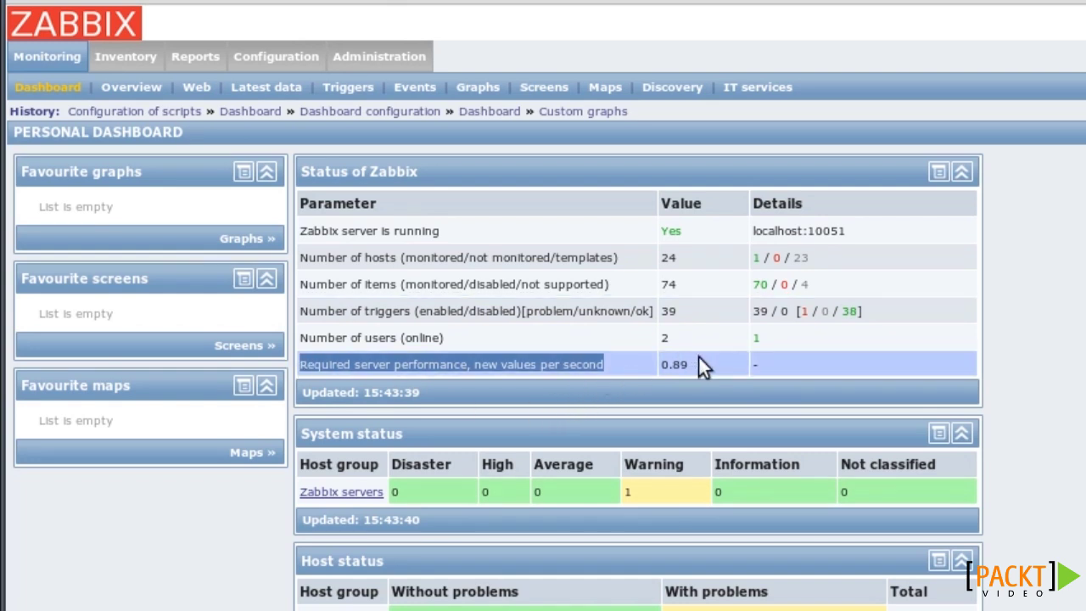
click(669, 364)
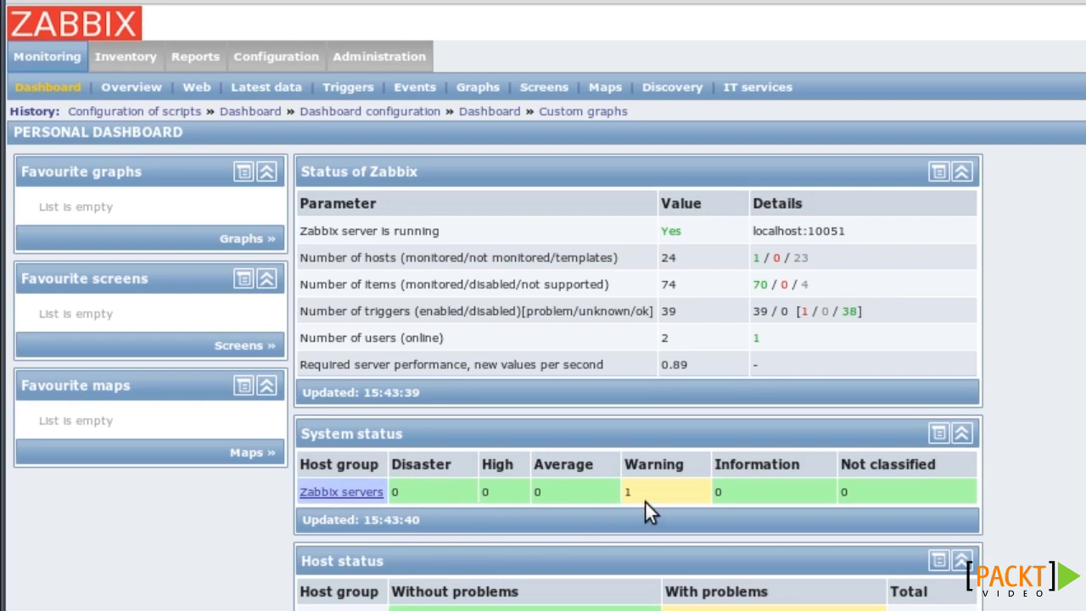
drag(623, 492, 637, 491)
mouse_move(631, 495)
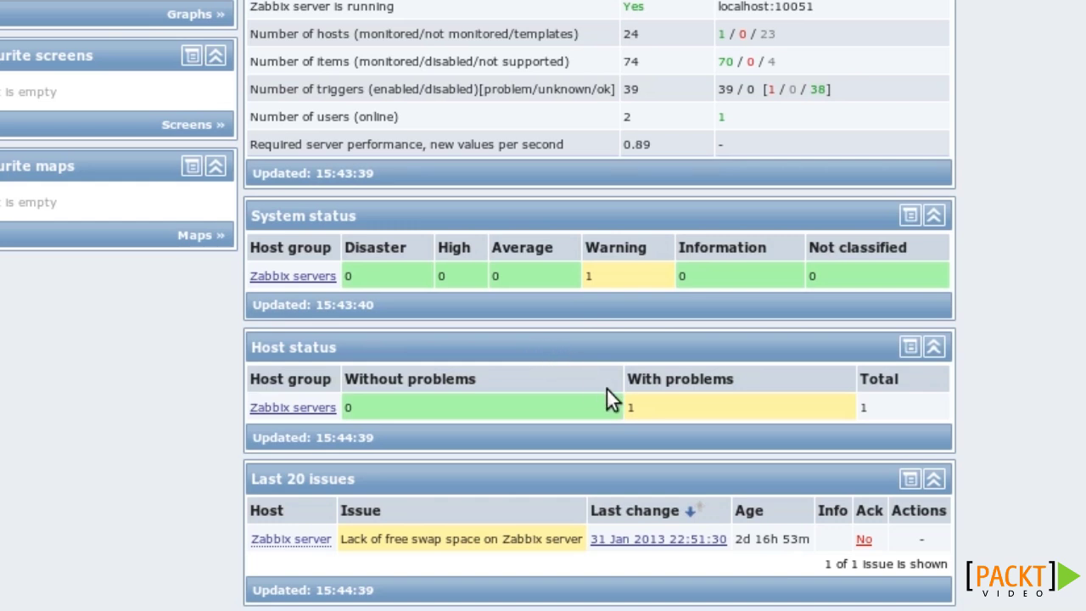
mouse_move(632, 412)
mouse_move(480, 530)
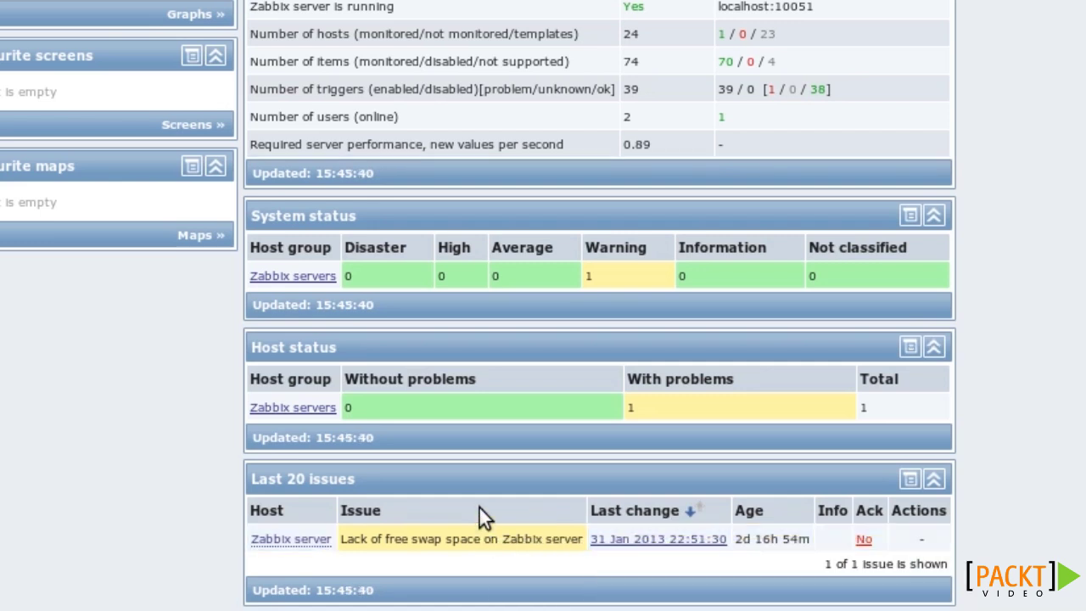
Run the Ping script on the Zabbix server host from the Last 20 issues list and close its result window
click(322, 549)
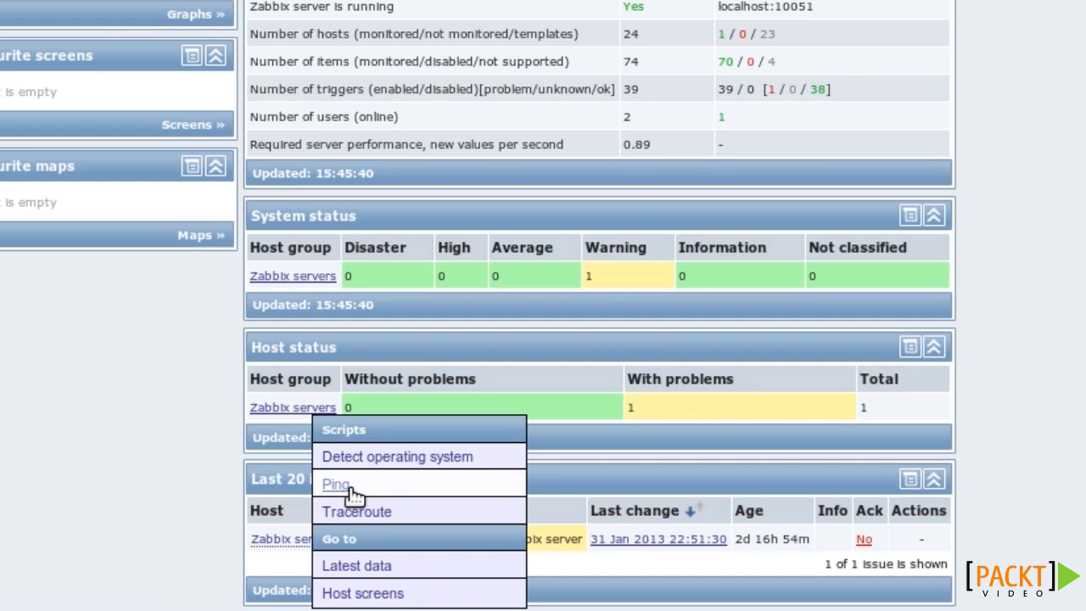
click(354, 491)
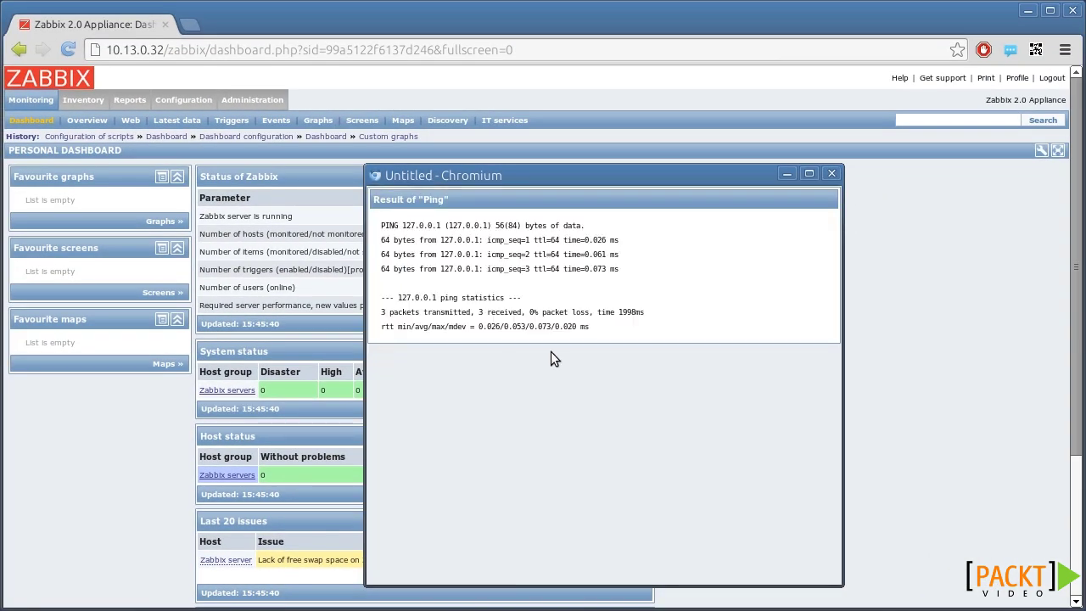
click(831, 172)
View the list of configured scripts in the administration area and return to the dashboard
click(250, 101)
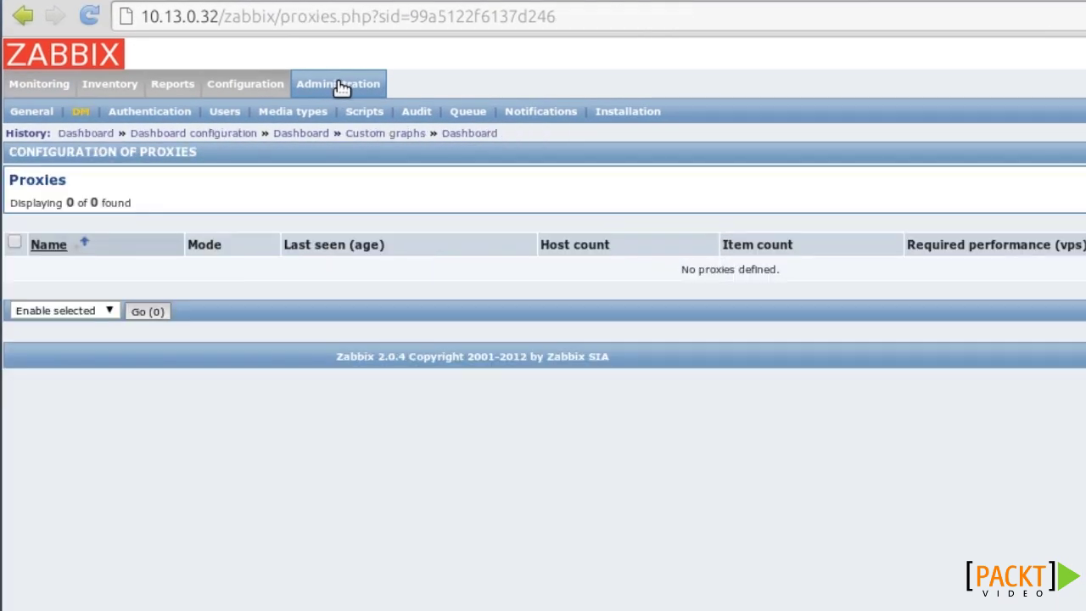
click(375, 116)
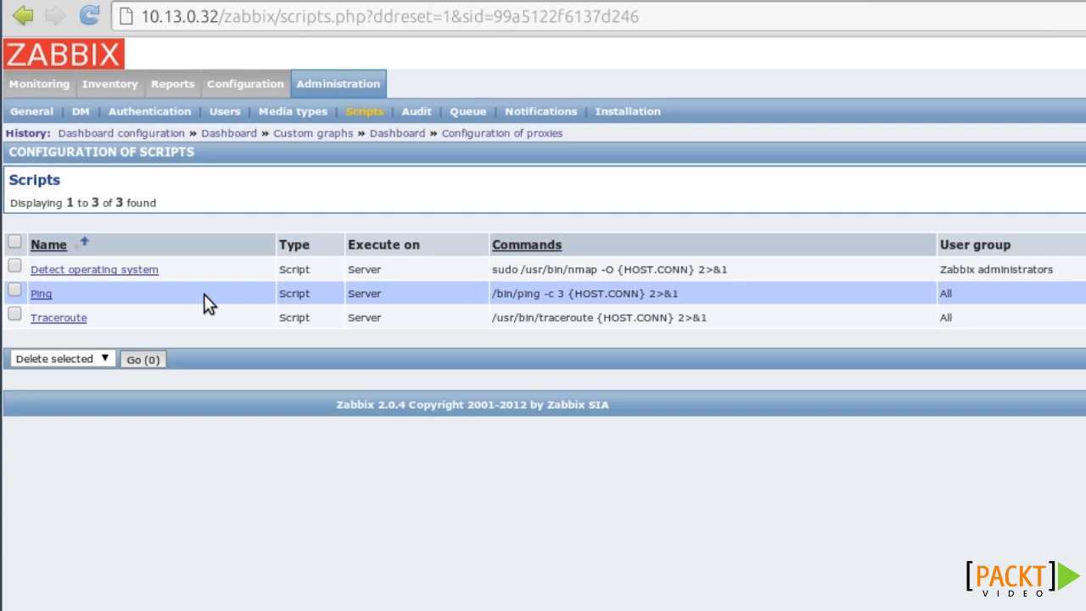
mouse_move(38, 85)
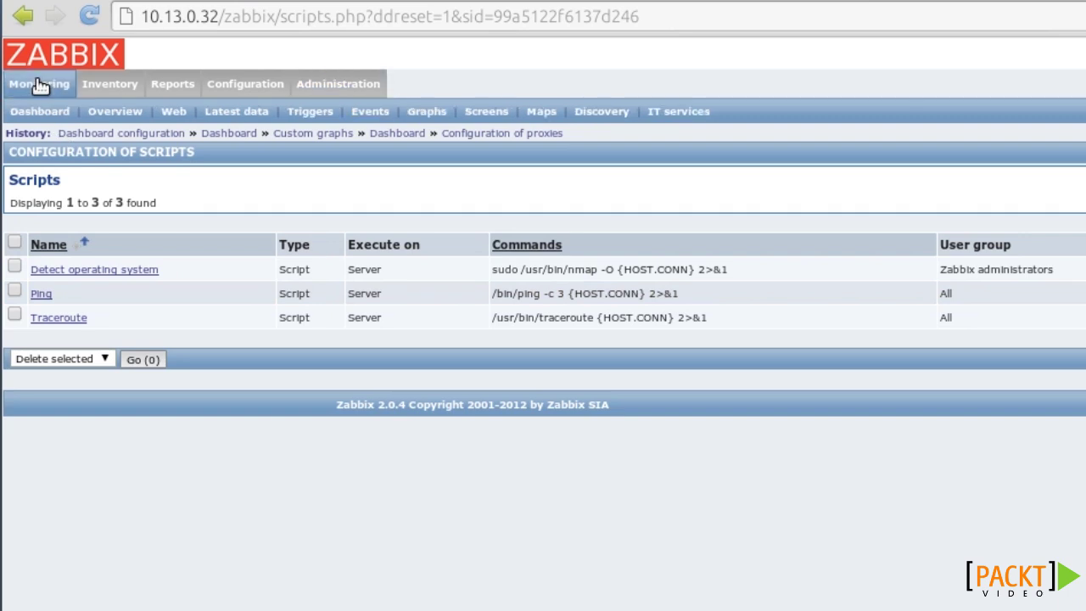
click(34, 113)
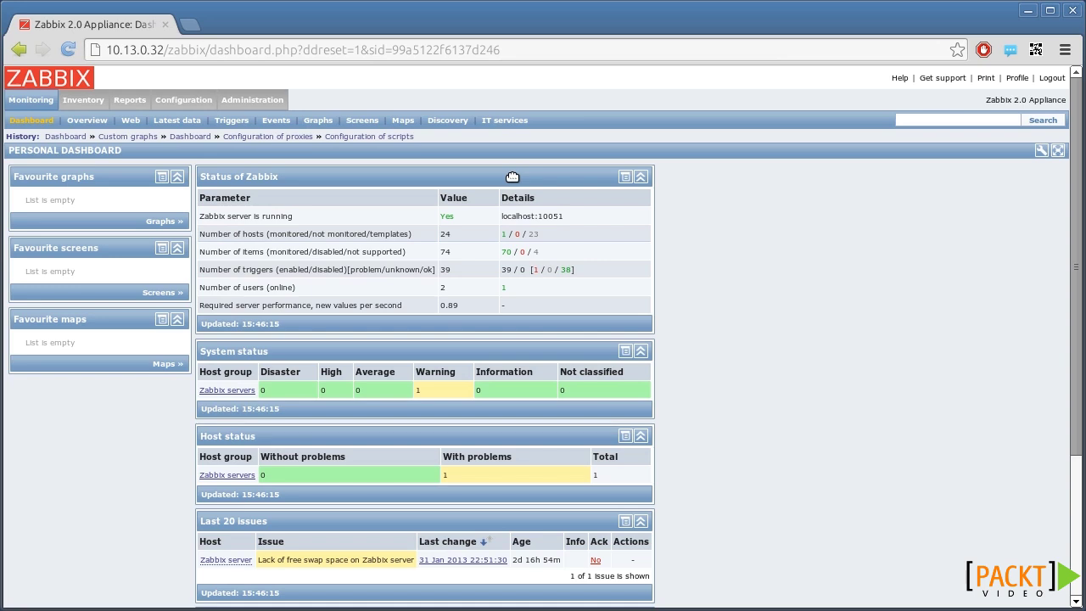
Move the Status of Zabbix widget into the empty column beside the other status widgets and check its menu
drag(513, 177, 985, 248)
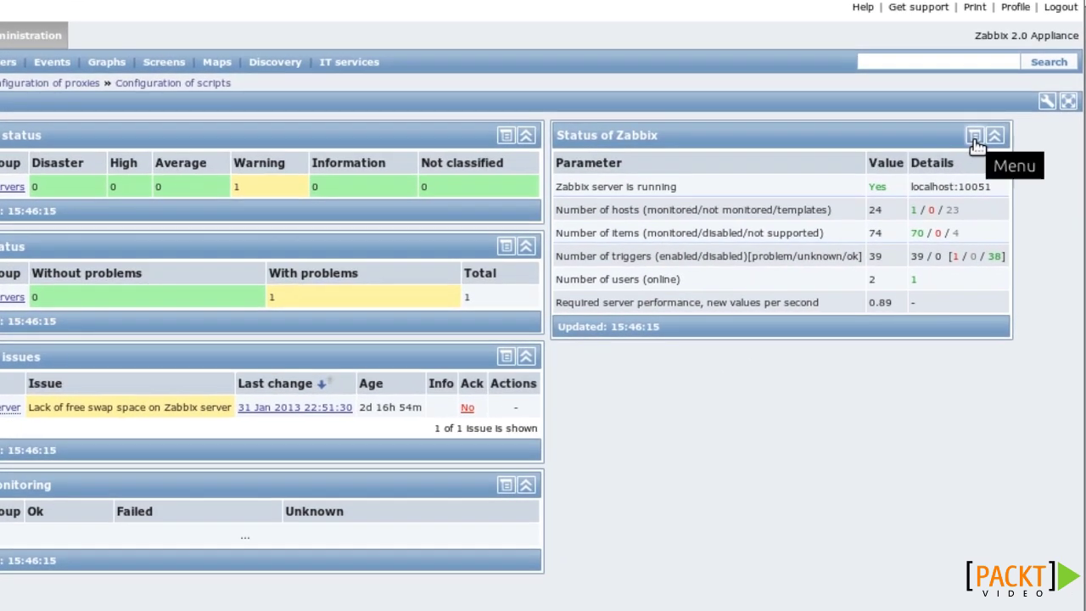
click(979, 157)
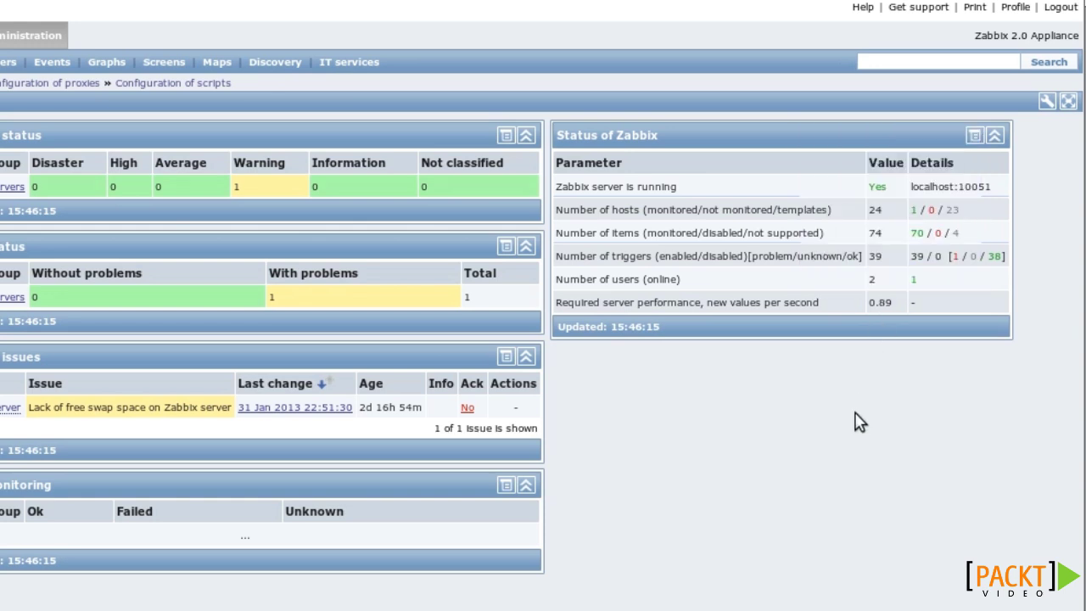
Collapse the Status of Zabbix, Host status and System status widgets on the dashboard
click(994, 137)
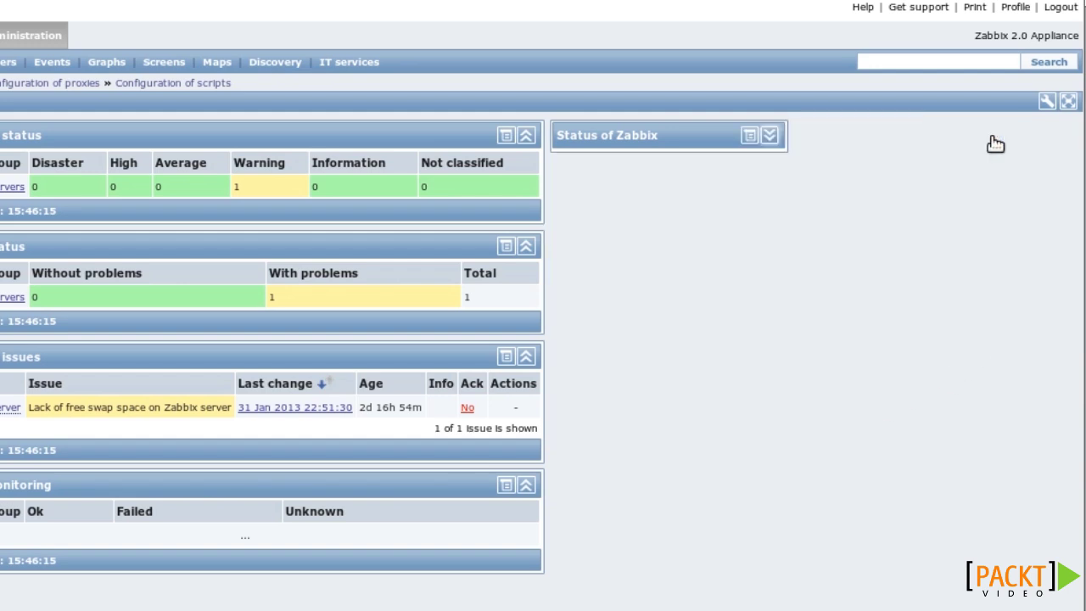
click(769, 139)
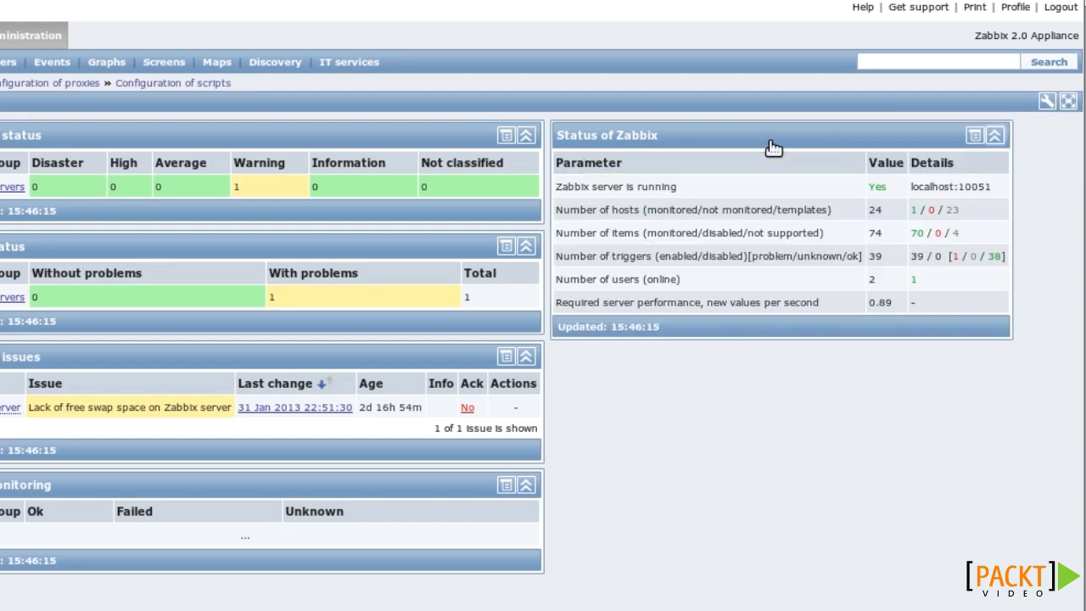
click(994, 137)
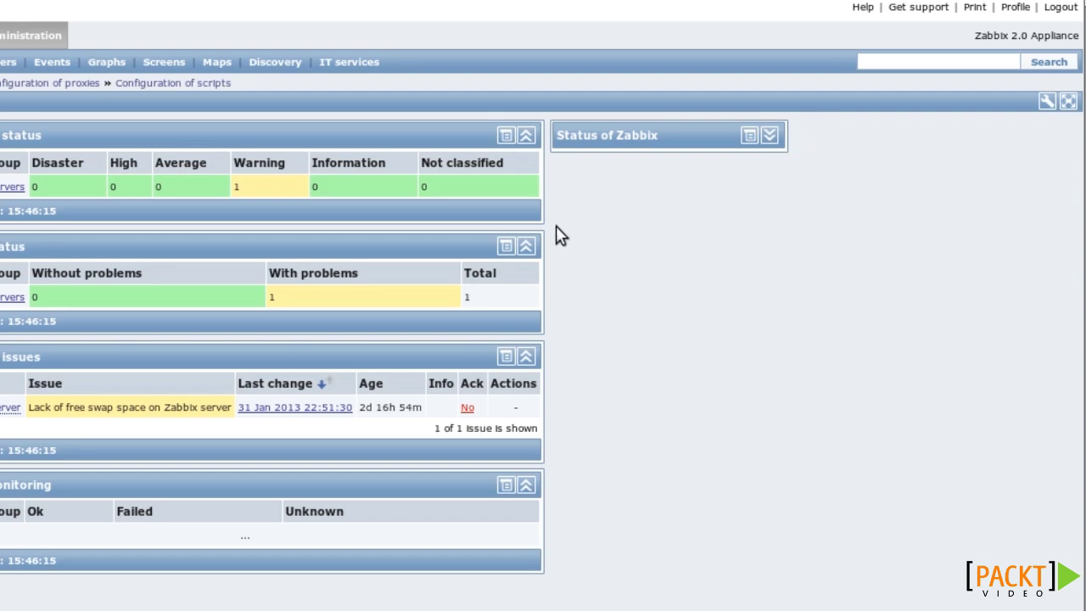
click(526, 247)
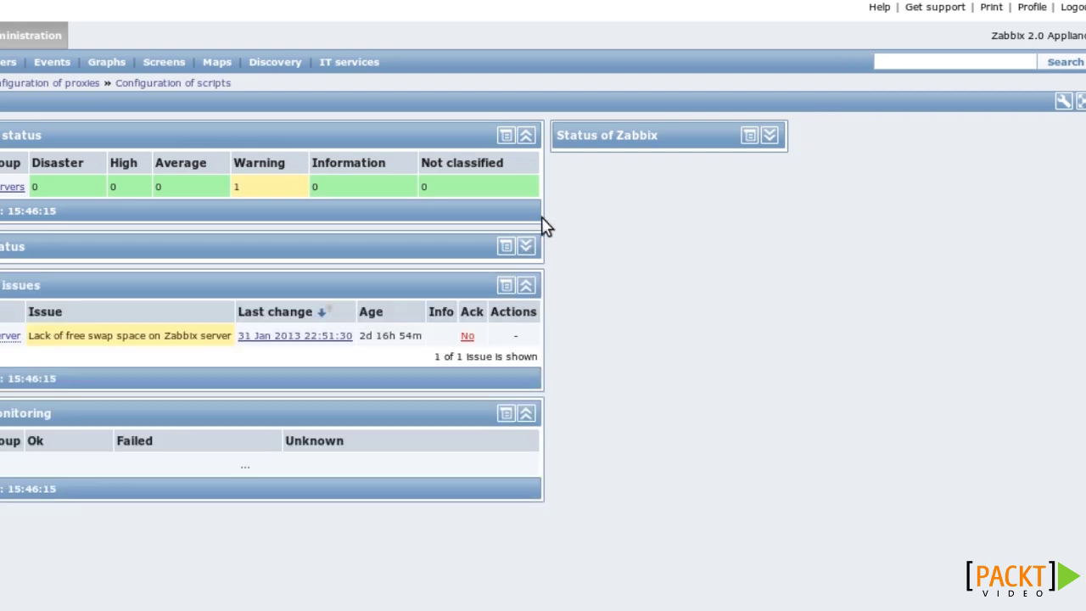
click(526, 135)
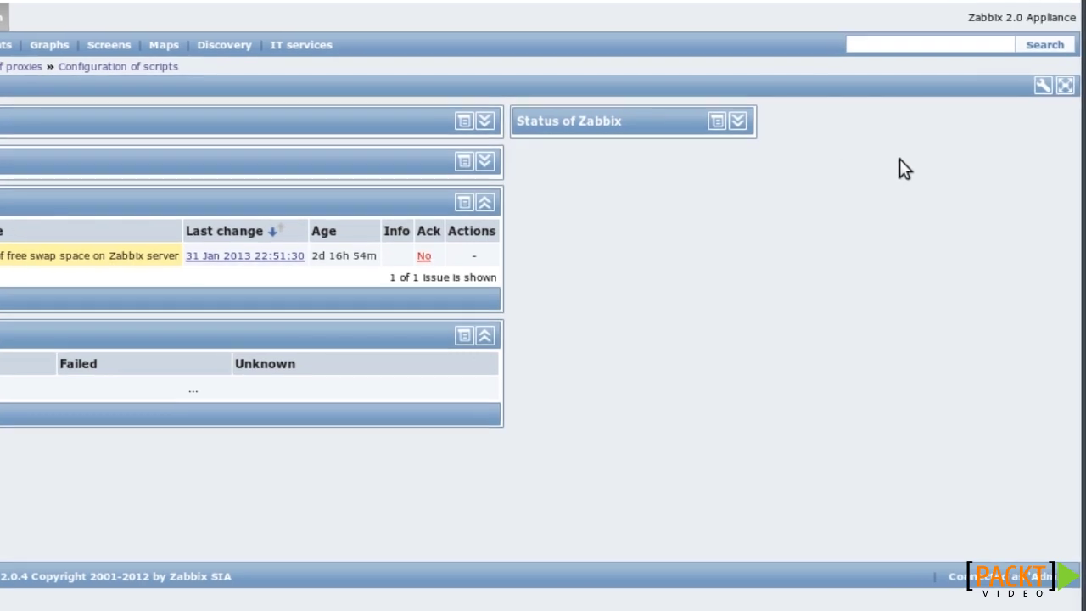
Enable the dashboard filter in the dashboard configuration and set its host groups option to Selected
click(1042, 89)
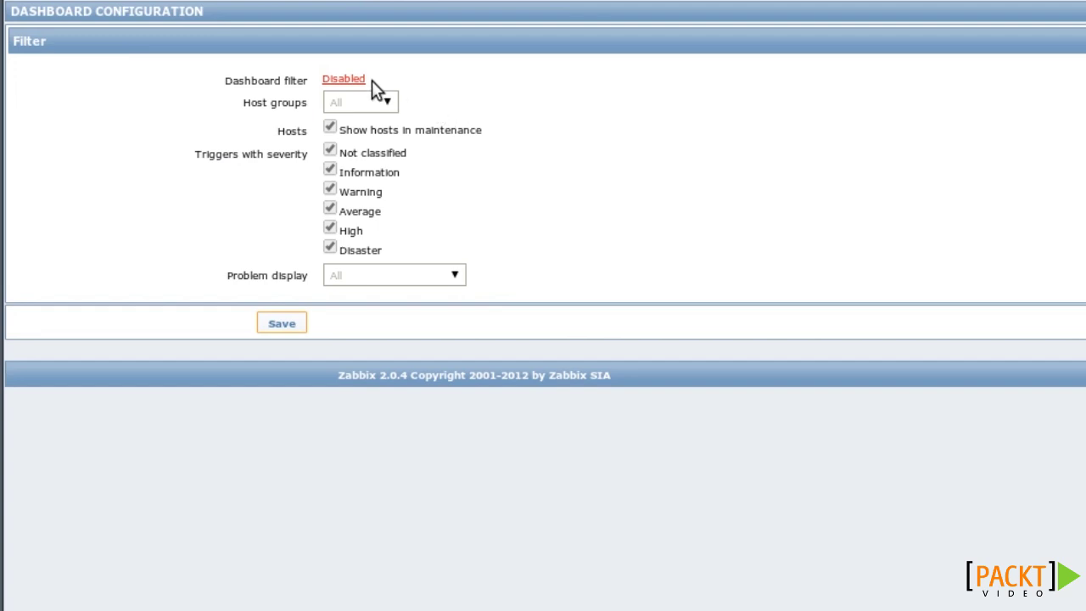
click(344, 79)
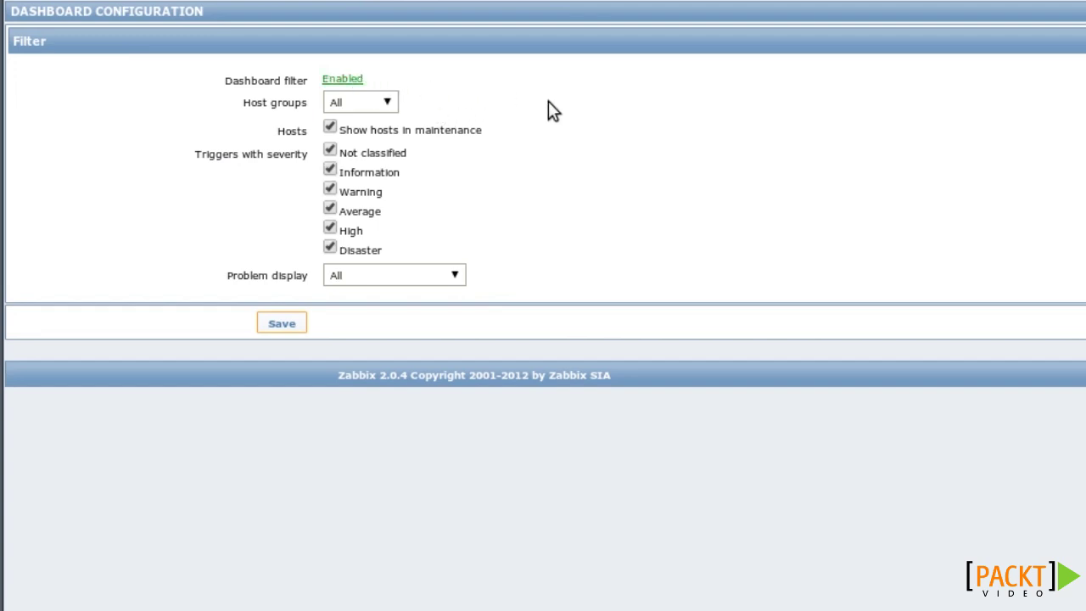
click(388, 103)
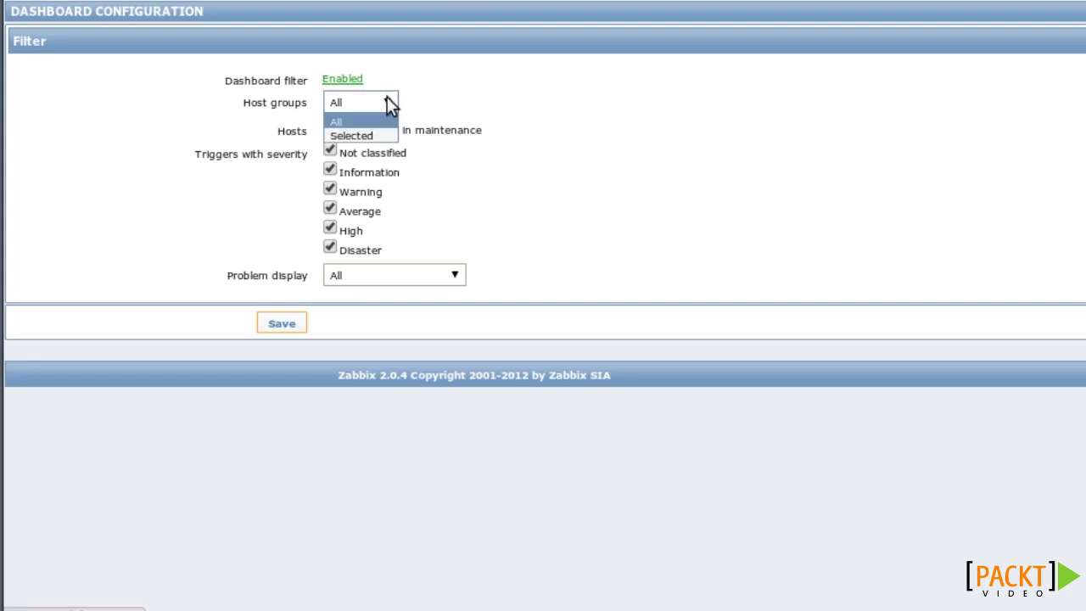
click(387, 134)
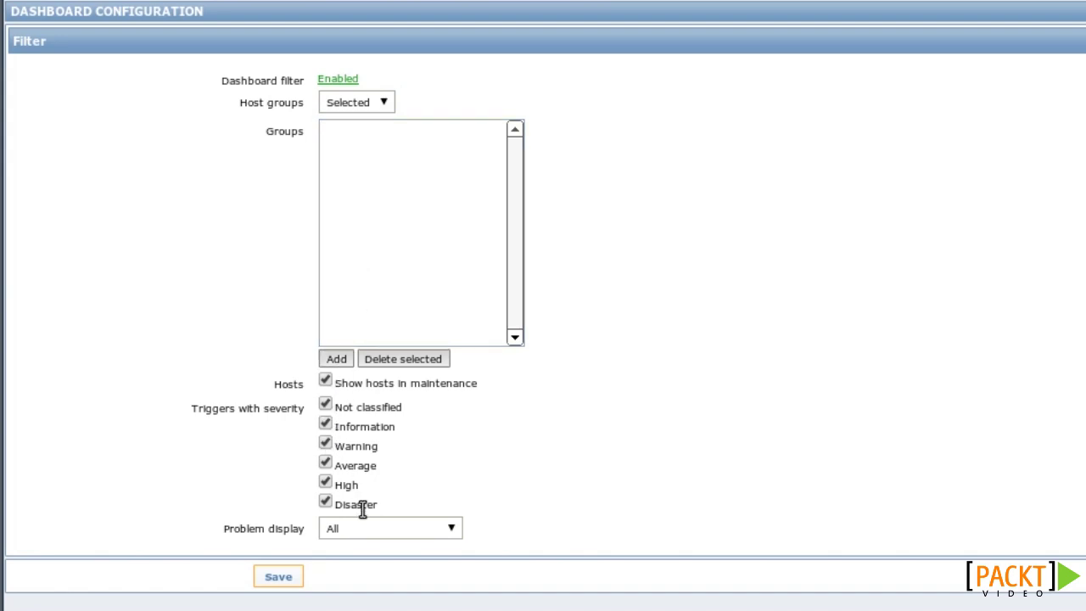
Exclude Information and Warning triggers from the filter, set problem display to Unacknowledged only, and save the configuration
click(325, 425)
click(326, 443)
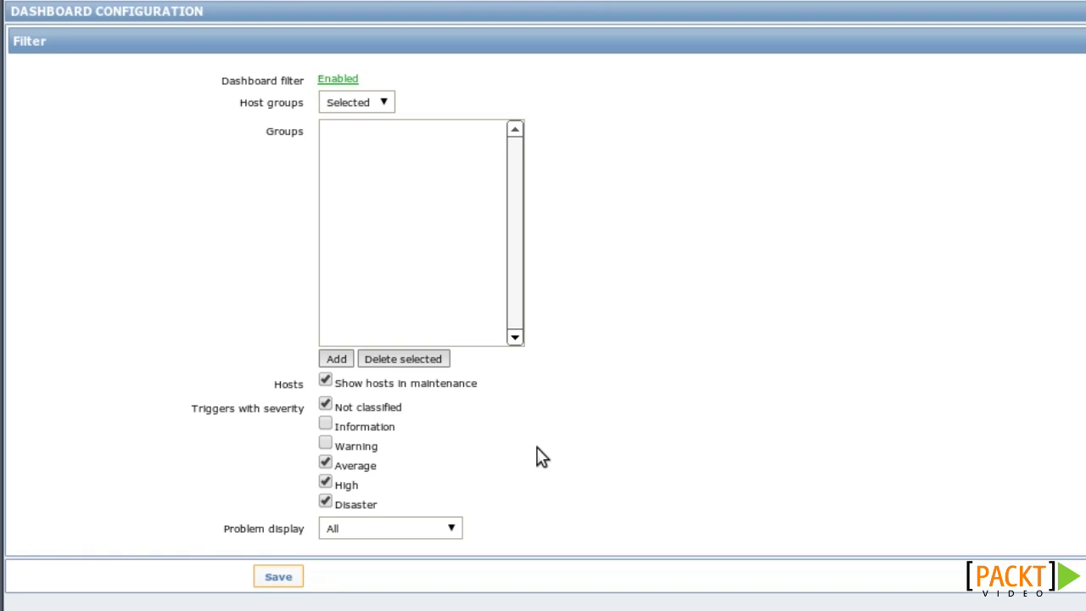
click(454, 529)
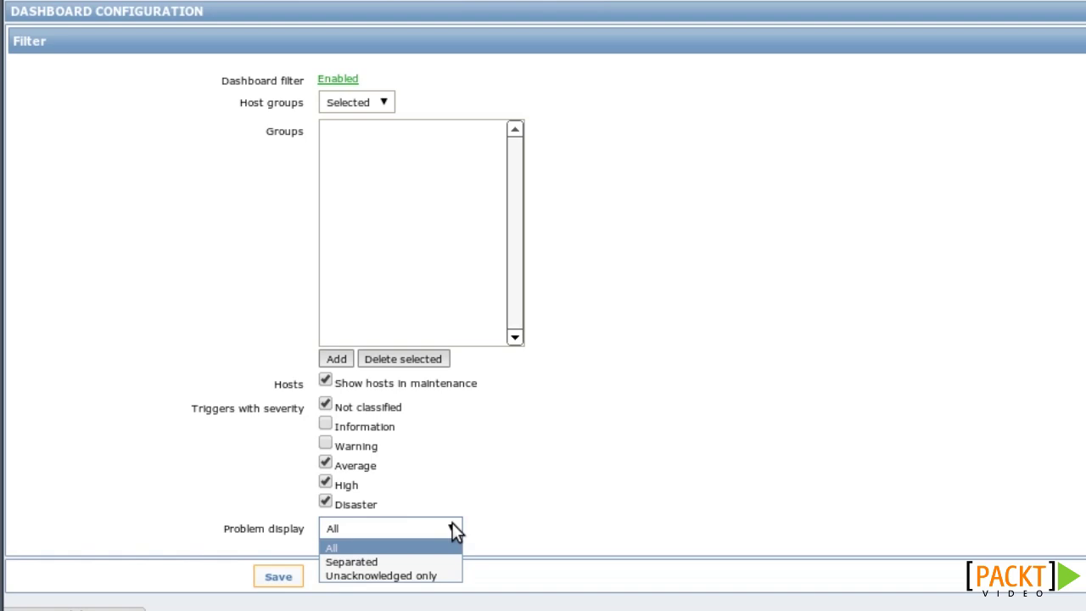
click(444, 576)
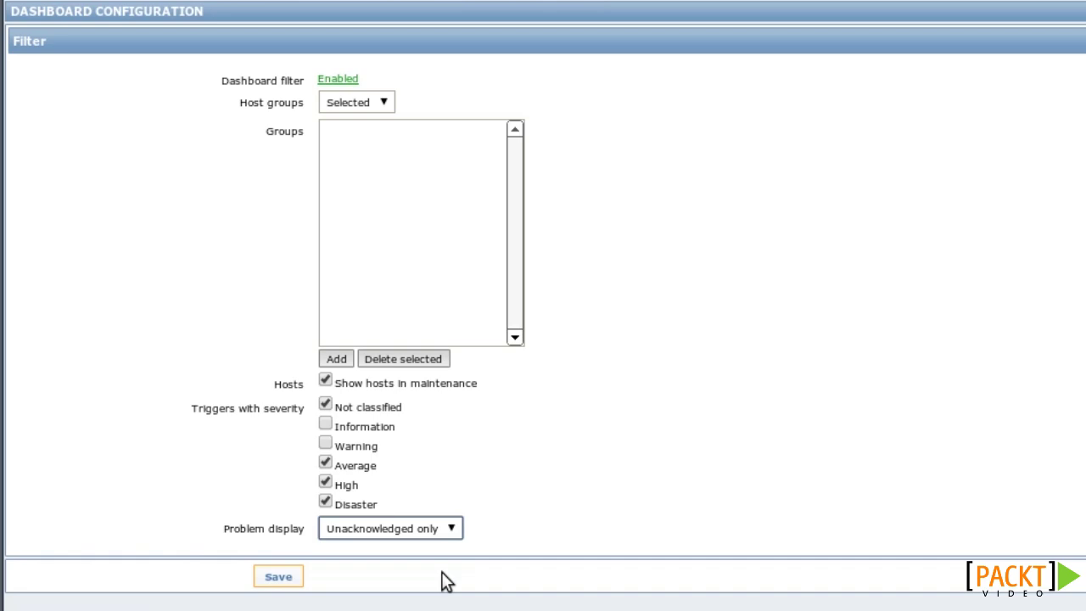
click(288, 579)
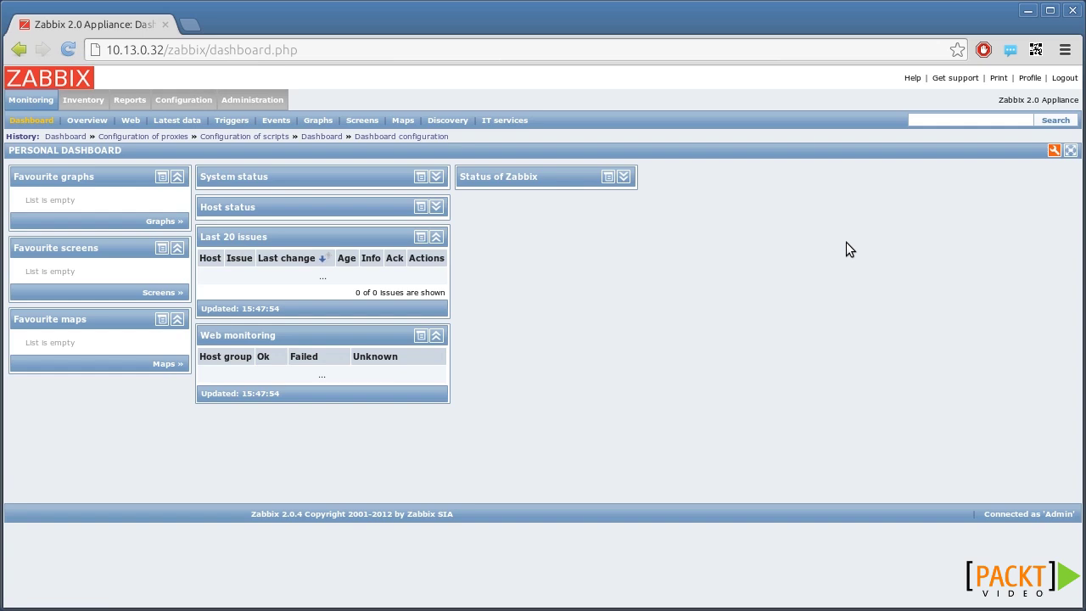
Show the dashboard in fullscreen mode and expand the Host status, Status of Zabbix and System status widgets
click(1070, 154)
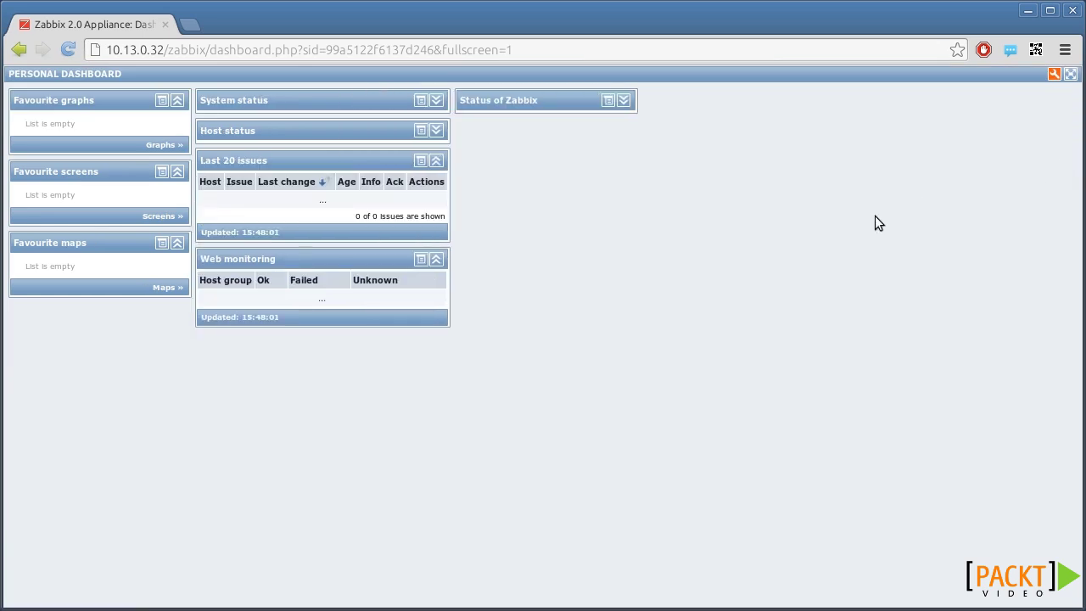
click(435, 132)
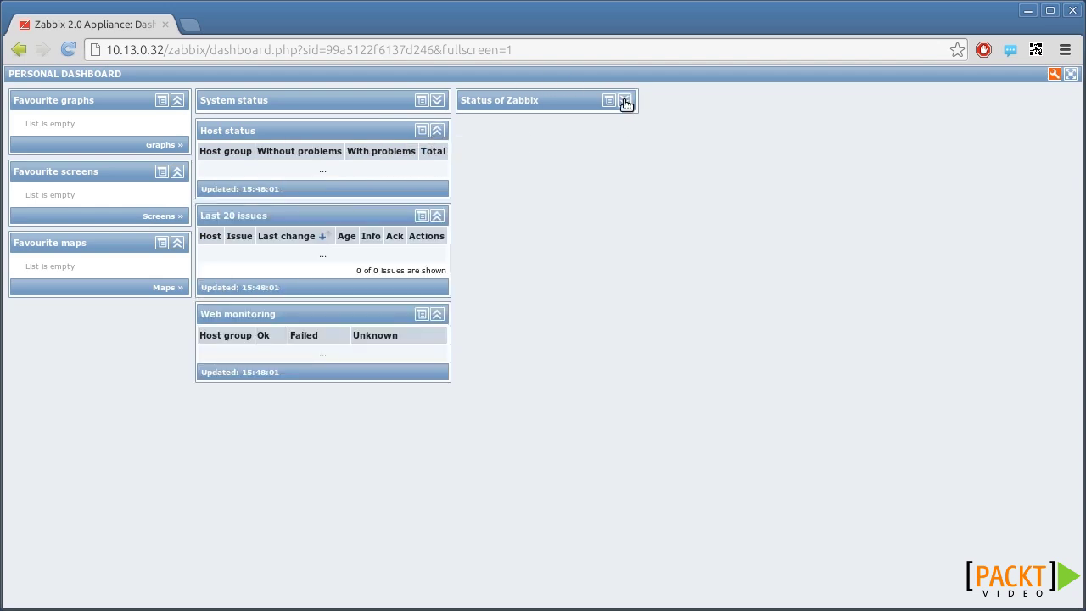
click(626, 101)
click(437, 101)
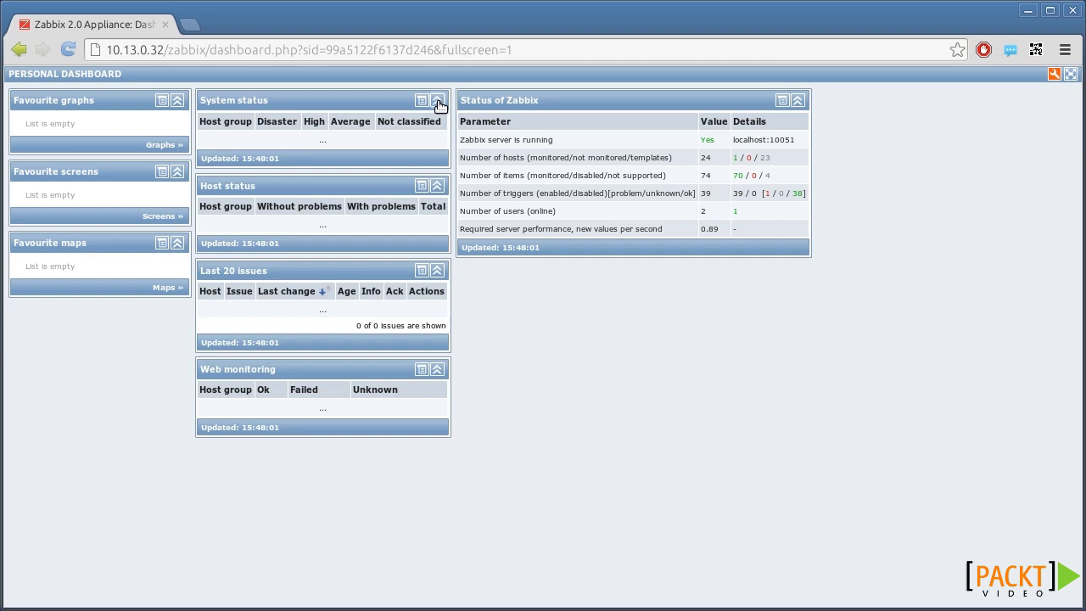